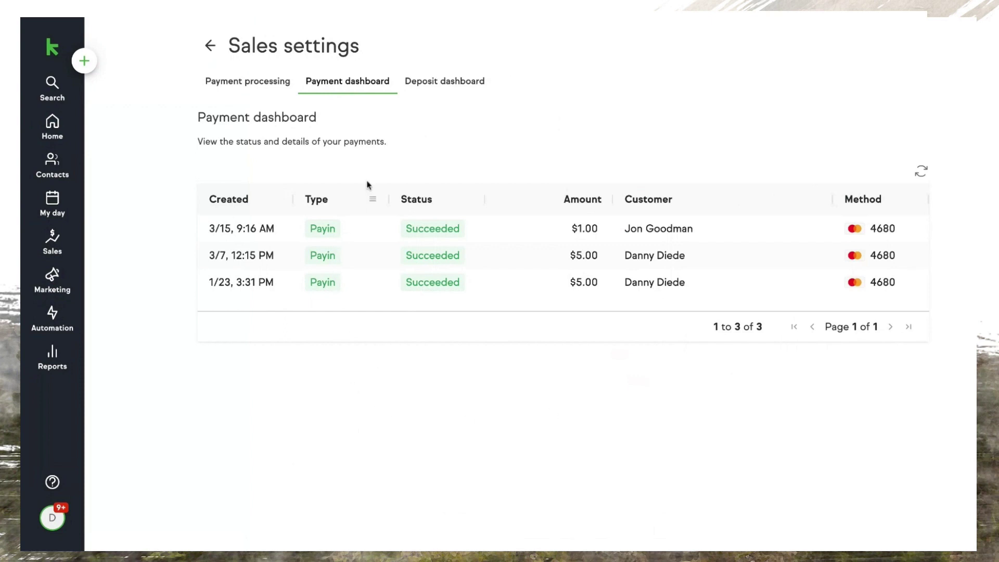
Check the payment Type filter options and review the related info and metadata of the $1.00 payment created 3/15.
{"action": "left_click", "coordinate": [376, 205]}
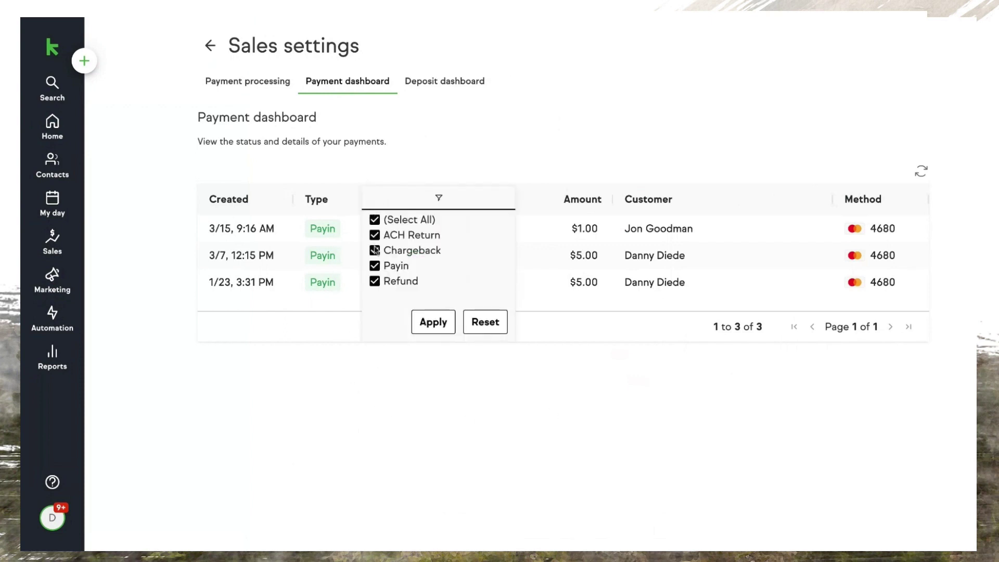
{"action": "left_click", "coordinate": [341, 232]}
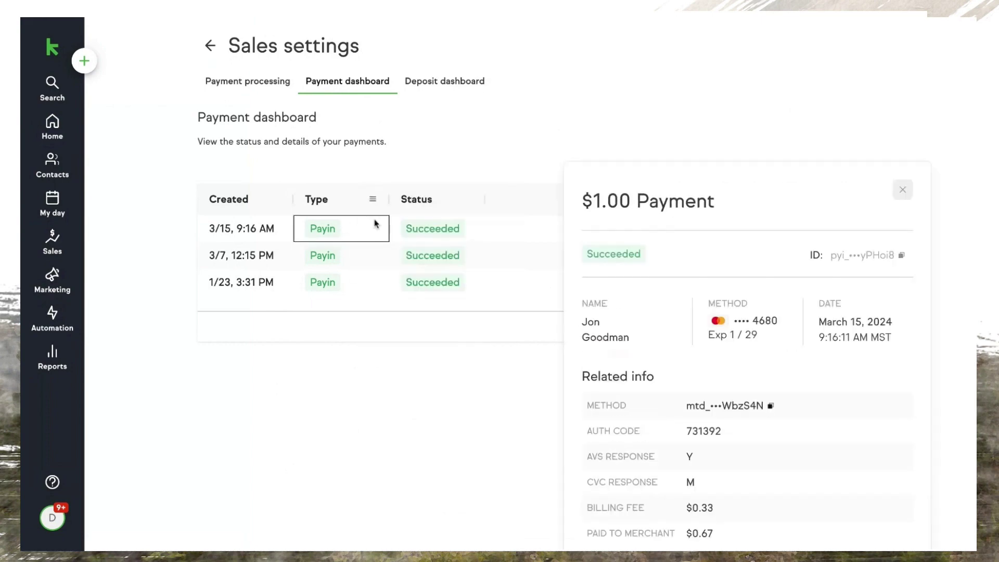
{"action": "scroll", "coordinate": [618, 291], "scroll_direction": "down", "scroll_amount": 2}
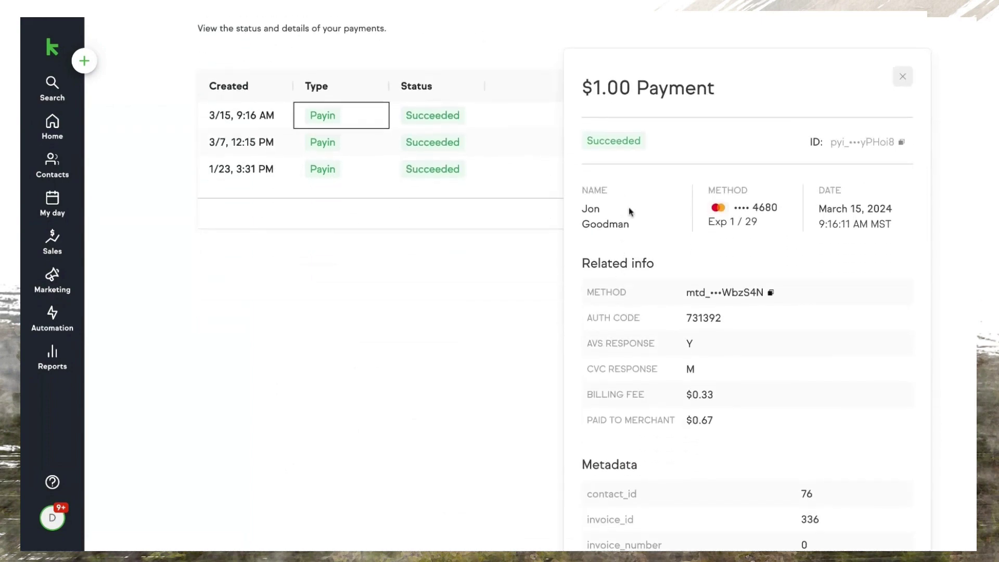
{"action": "scroll", "coordinate": [639, 225], "scroll_direction": "up", "scroll_amount": 1}
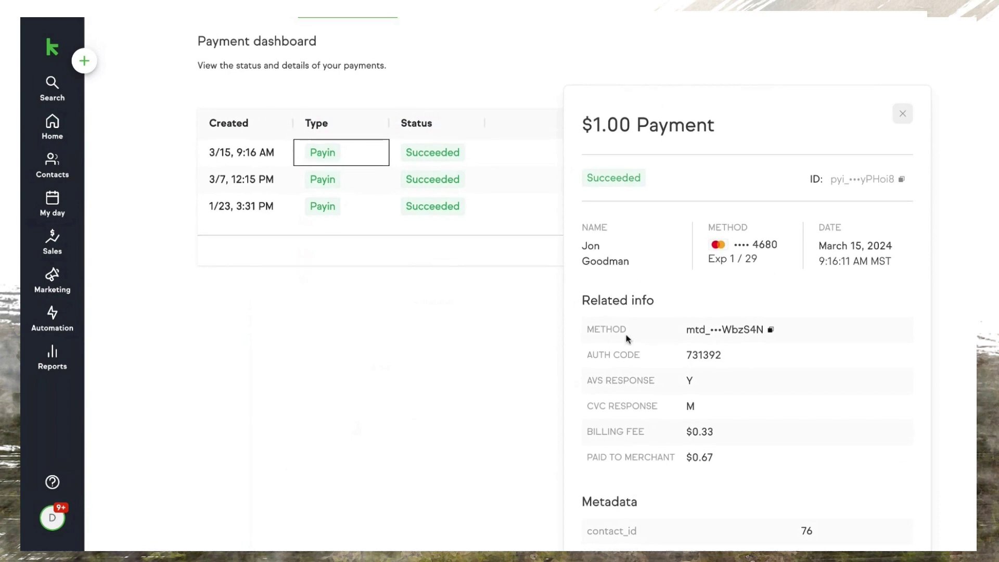
{"action": "scroll", "coordinate": [626, 343], "scroll_direction": "down", "scroll_amount": 1}
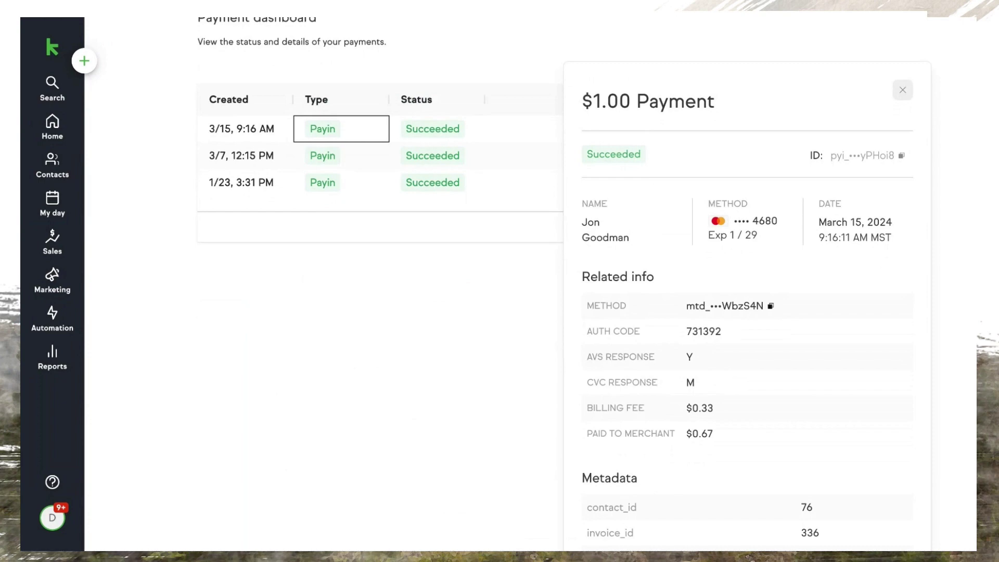
{"action": "scroll", "coordinate": [655, 381], "scroll_direction": "down", "scroll_amount": 3}
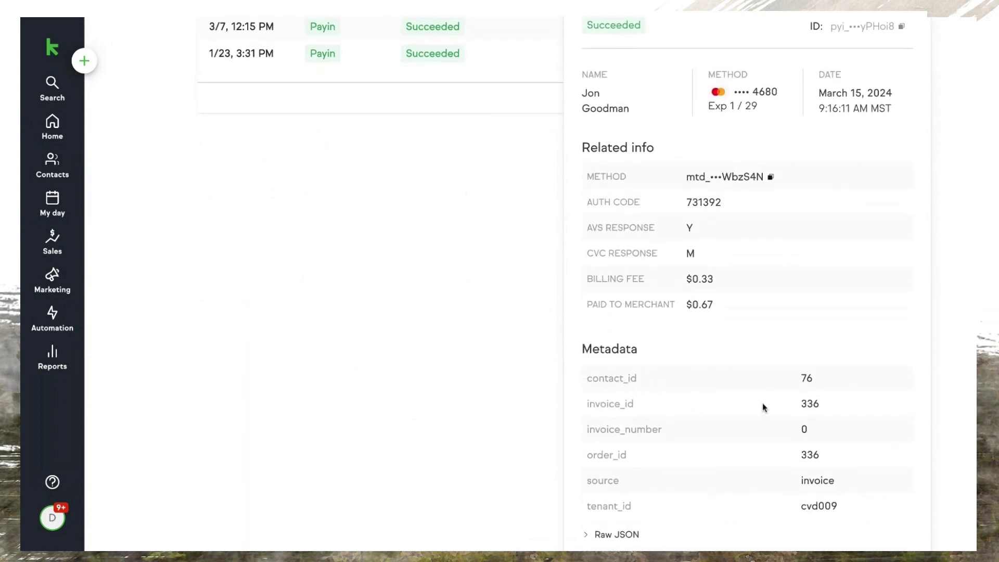
{"action": "scroll", "coordinate": [764, 406], "scroll_direction": "down", "scroll_amount": 1}
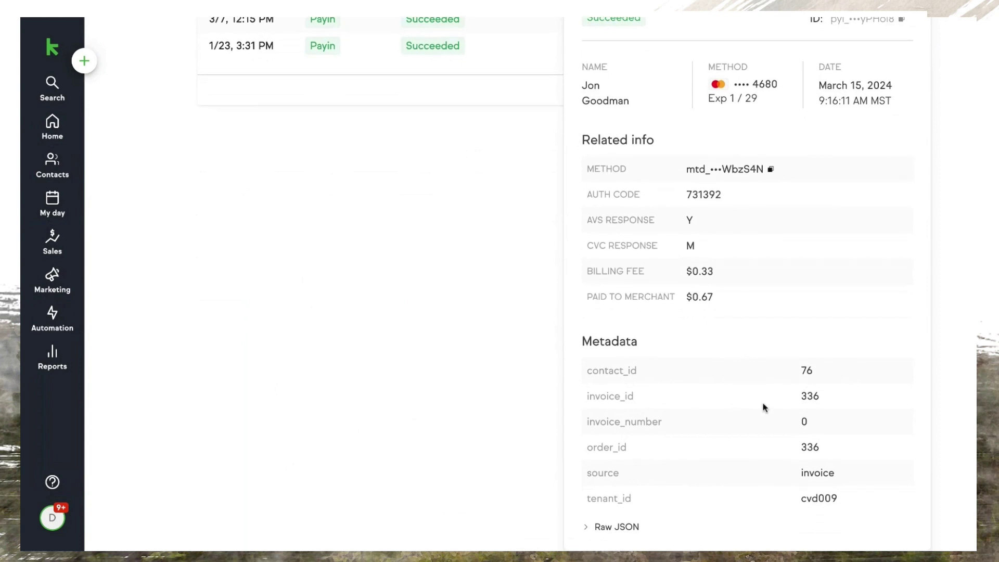
Copy the $1.00 payment's ID, inspect its metadata as raw JSON, and close the payment details.
{"action": "scroll", "coordinate": [734, 394], "scroll_direction": "up", "scroll_amount": 2}
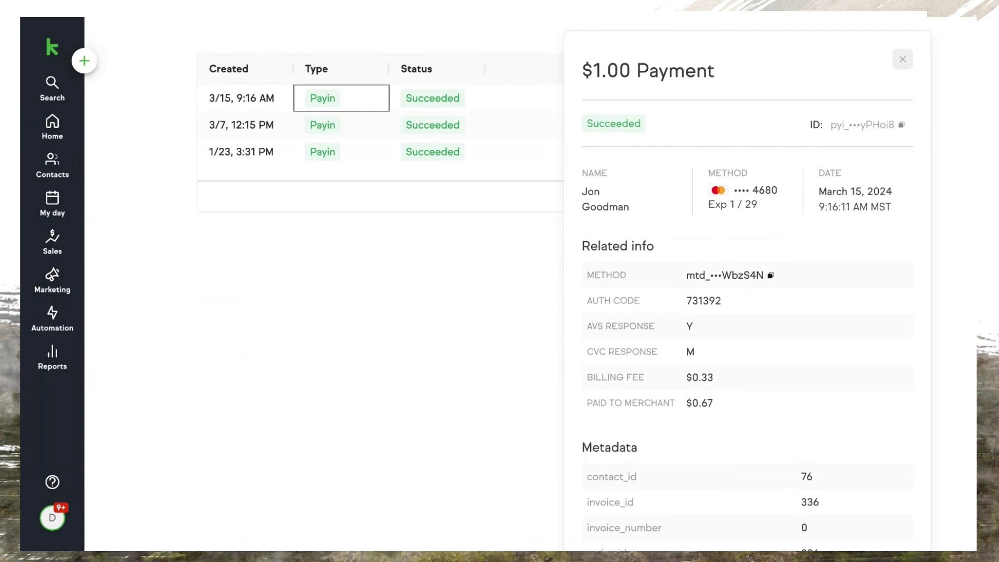
{"action": "left_click", "coordinate": [900, 125]}
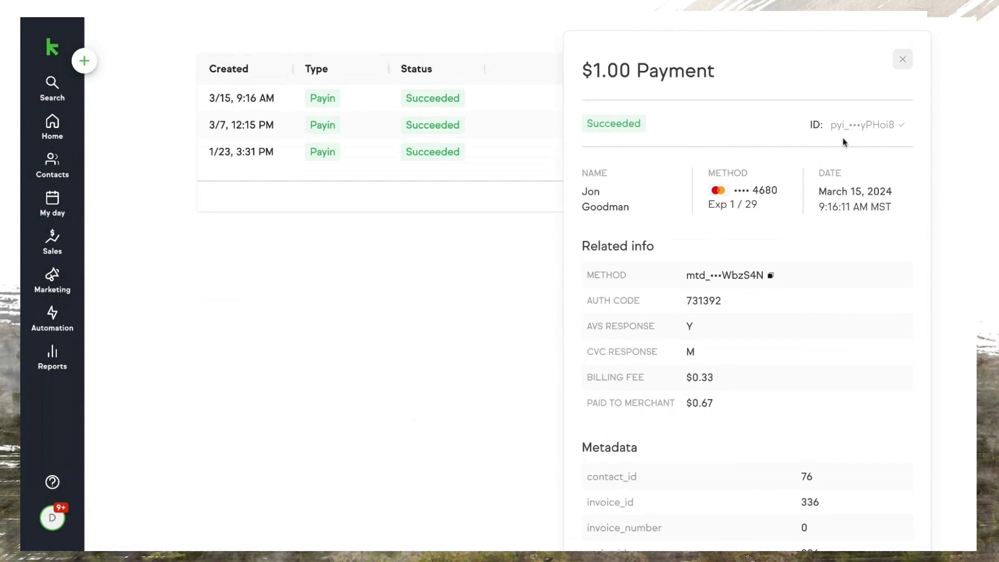
{"action": "scroll", "coordinate": [764, 283], "scroll_direction": "down", "scroll_amount": 2}
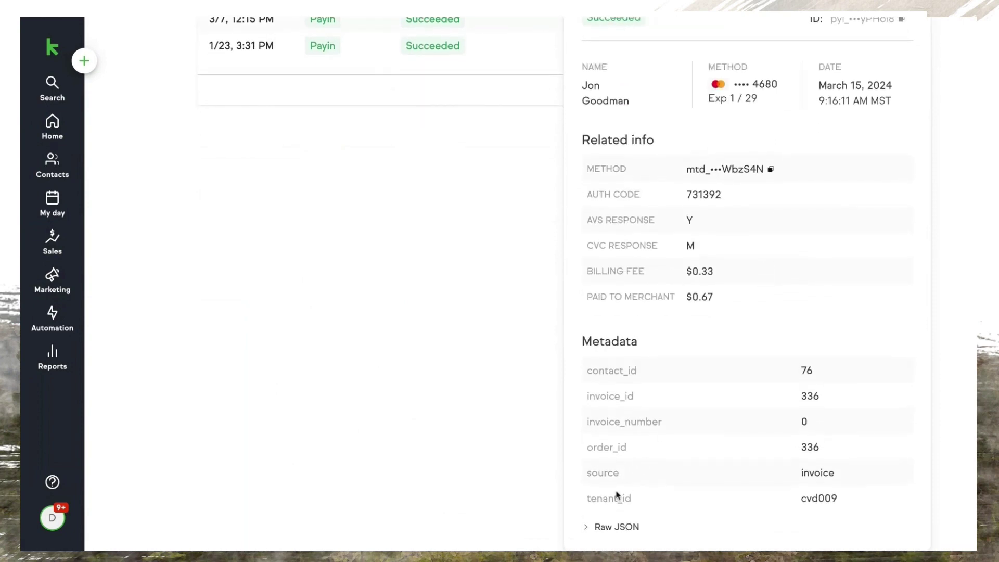
{"action": "left_click", "coordinate": [586, 526]}
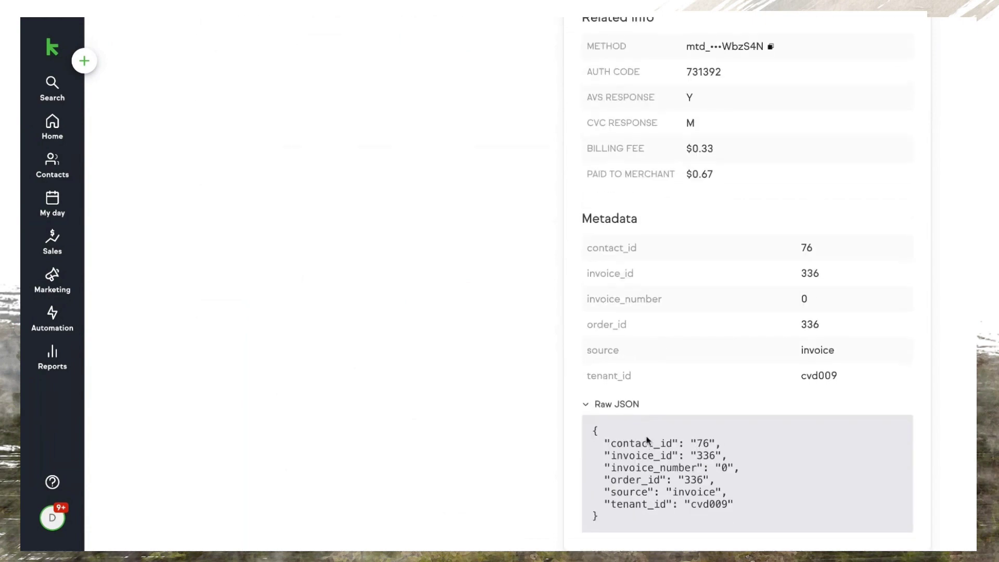
{"action": "left_click", "coordinate": [587, 405]}
{"action": "scroll", "coordinate": [623, 364], "scroll_direction": "up", "scroll_amount": 5}
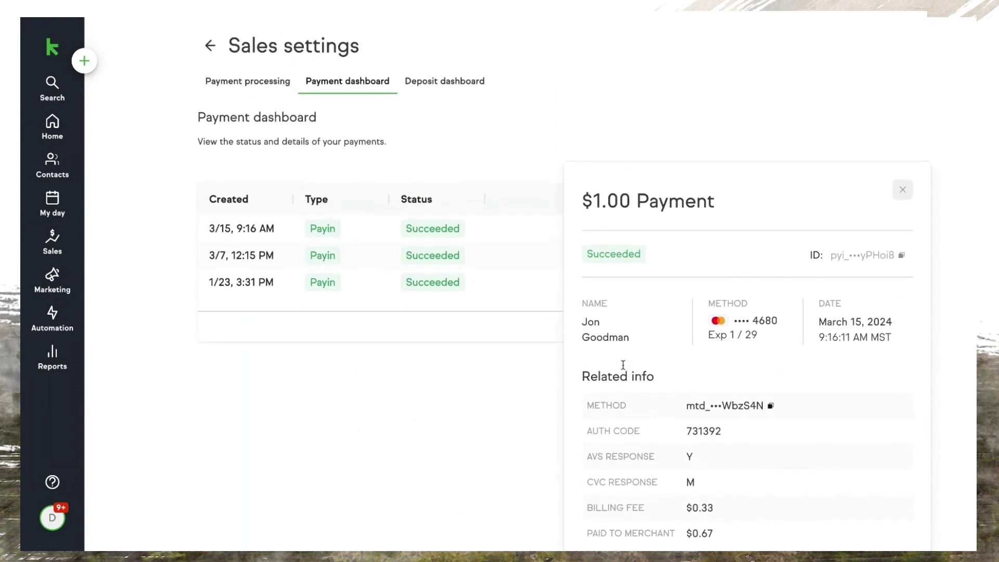
{"action": "scroll", "coordinate": [623, 364], "scroll_direction": "down", "scroll_amount": 1}
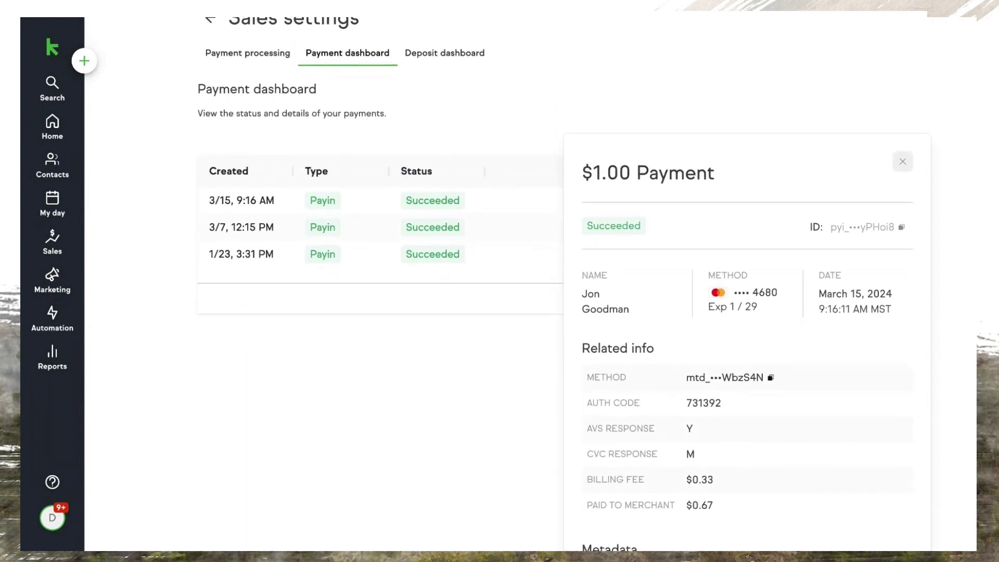
{"action": "scroll", "coordinate": [657, 367], "scroll_direction": "up", "scroll_amount": 1}
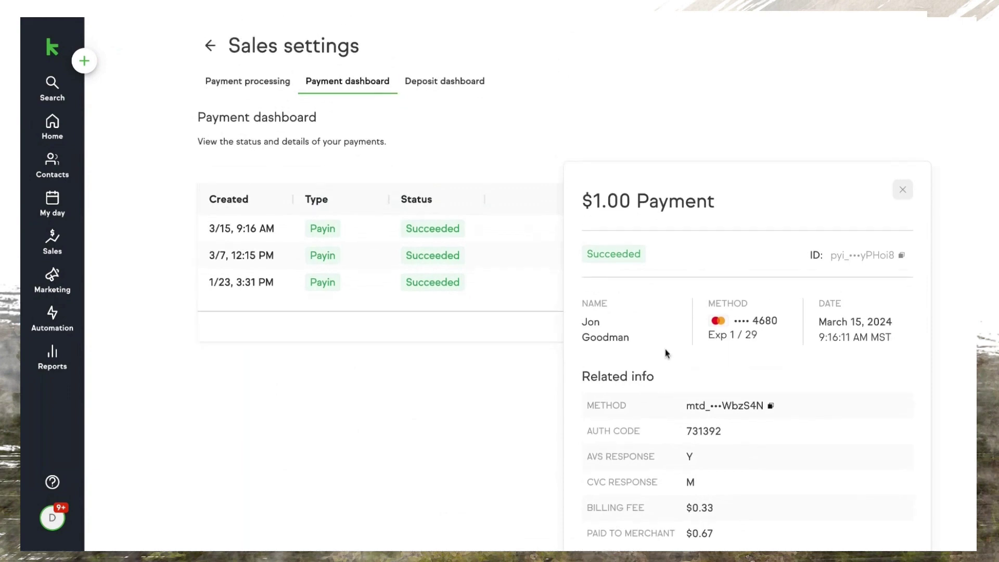
{"action": "left_click", "coordinate": [901, 188]}
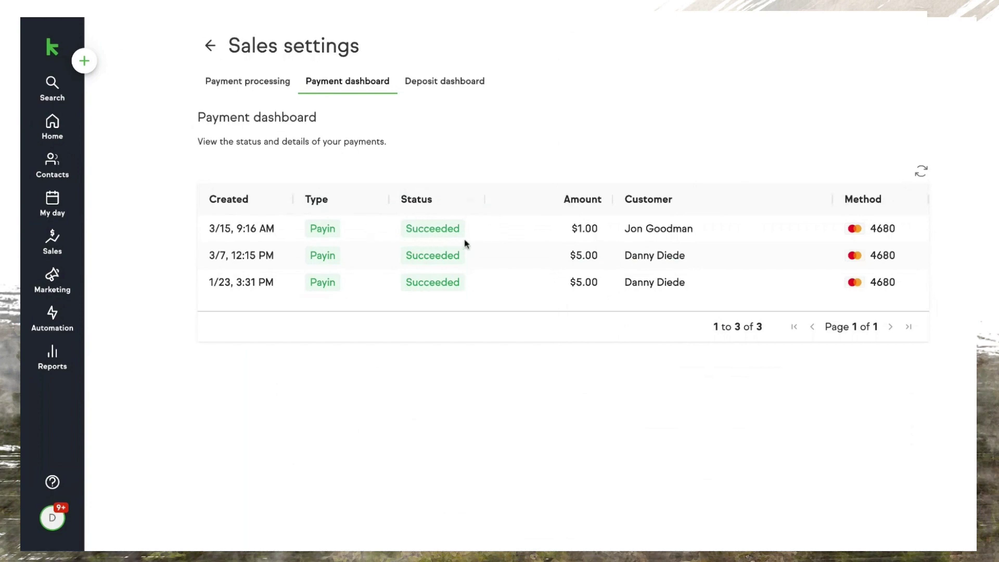
Reopen the succeeded $1.00 payment from 3/15, review its details down to the metadata, and close it.
{"action": "left_click", "coordinate": [433, 232]}
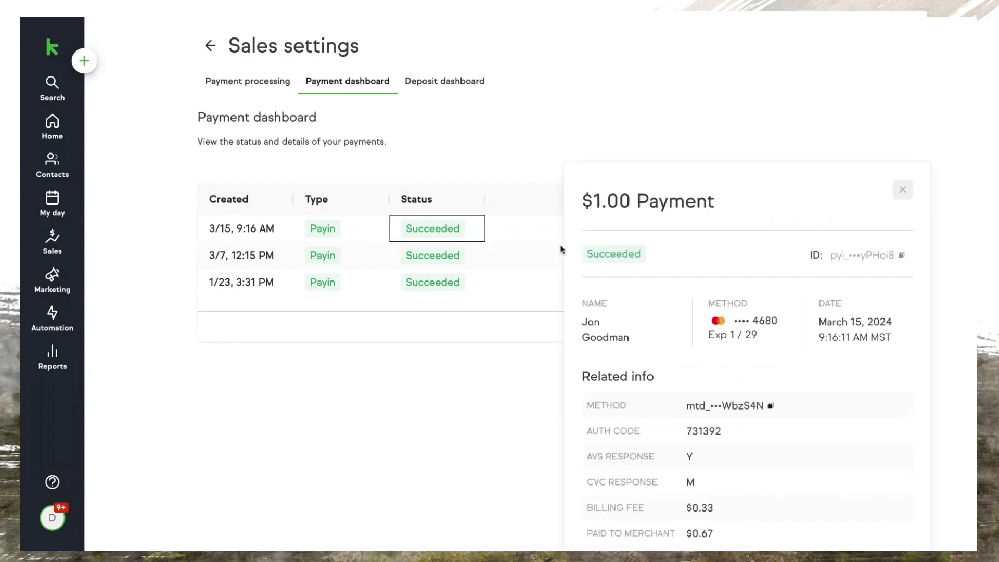
{"action": "scroll", "coordinate": [601, 491], "scroll_direction": "down", "scroll_amount": 1}
{"action": "scroll", "coordinate": [601, 491], "scroll_direction": "down", "scroll_amount": 4}
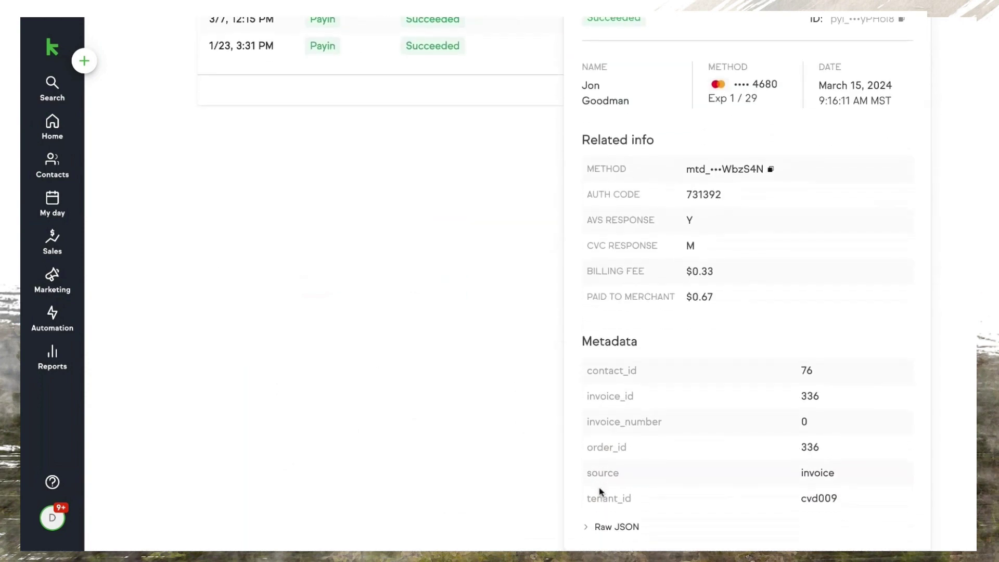
{"action": "scroll", "coordinate": [601, 492], "scroll_direction": "up", "scroll_amount": 4}
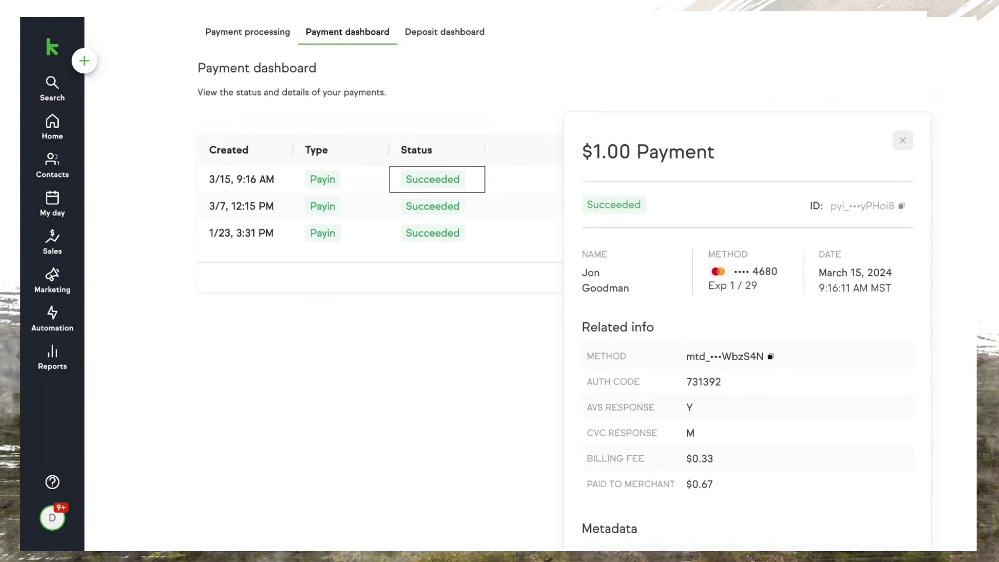
{"action": "scroll", "coordinate": [699, 273], "scroll_direction": "up", "scroll_amount": 1}
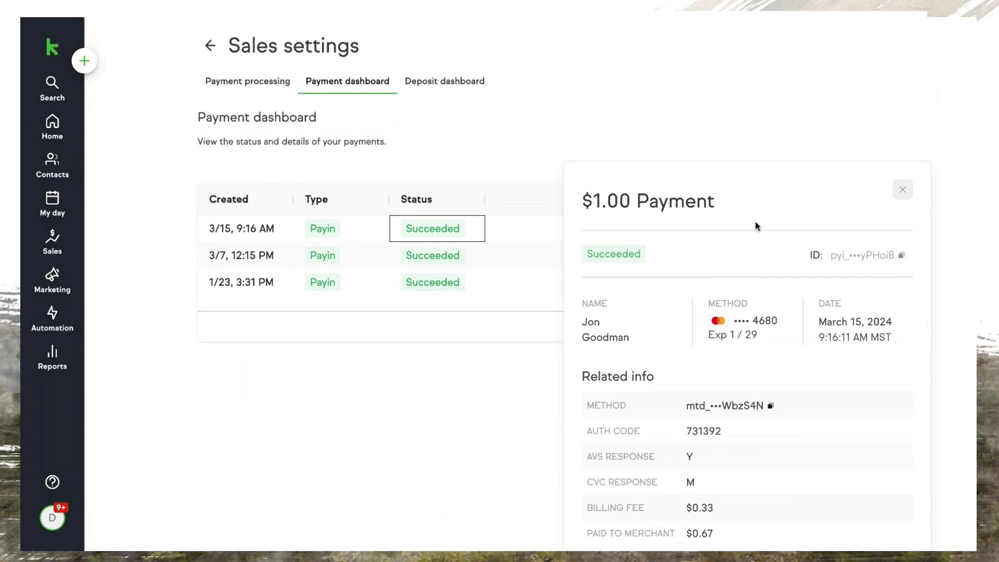
{"action": "left_click", "coordinate": [902, 190]}
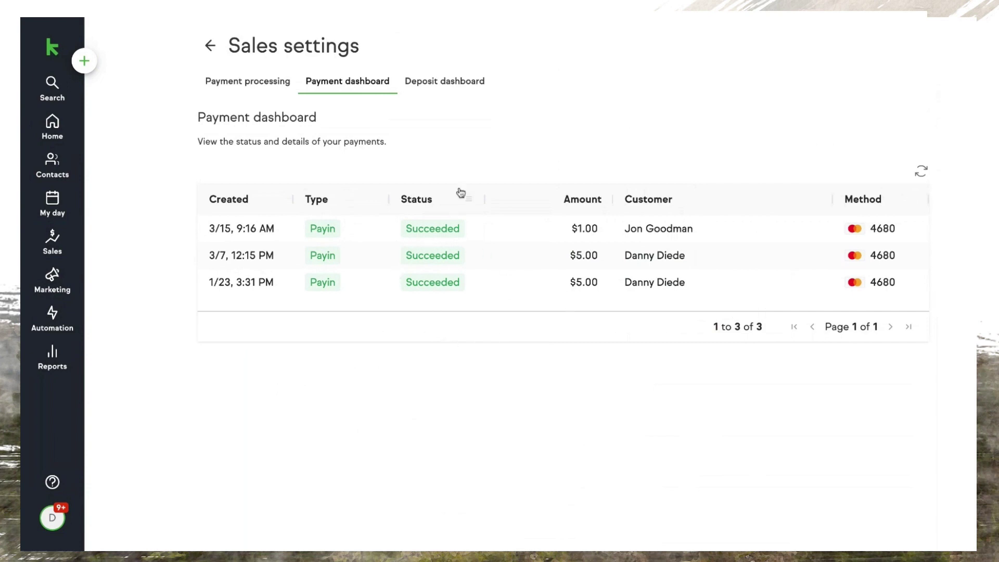
In the deposit dashboard, examine the $4.40 deposit from 1/24 and the metadata of its $5.00 payment.
{"action": "left_click", "coordinate": [444, 83]}
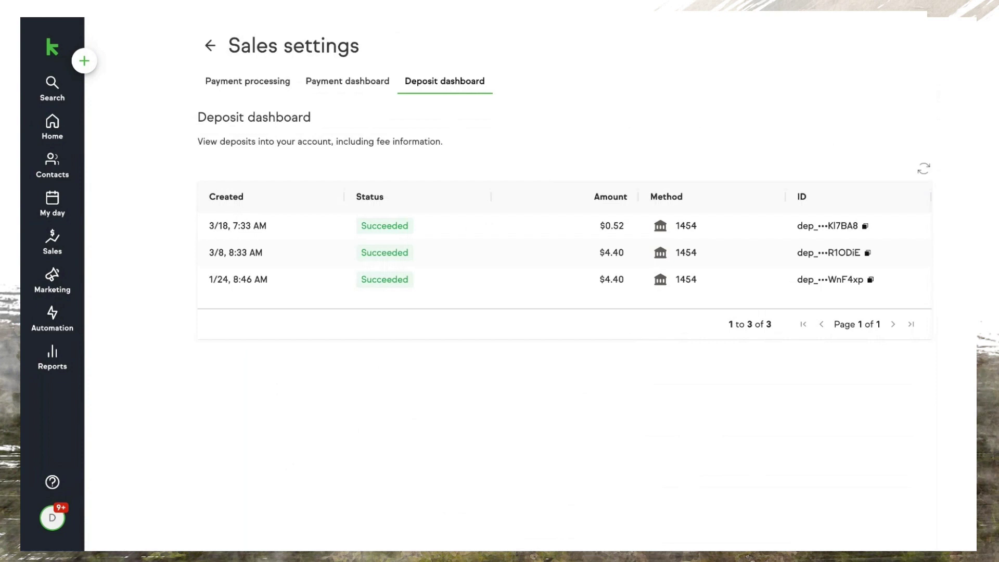
{"action": "left_click", "coordinate": [472, 282]}
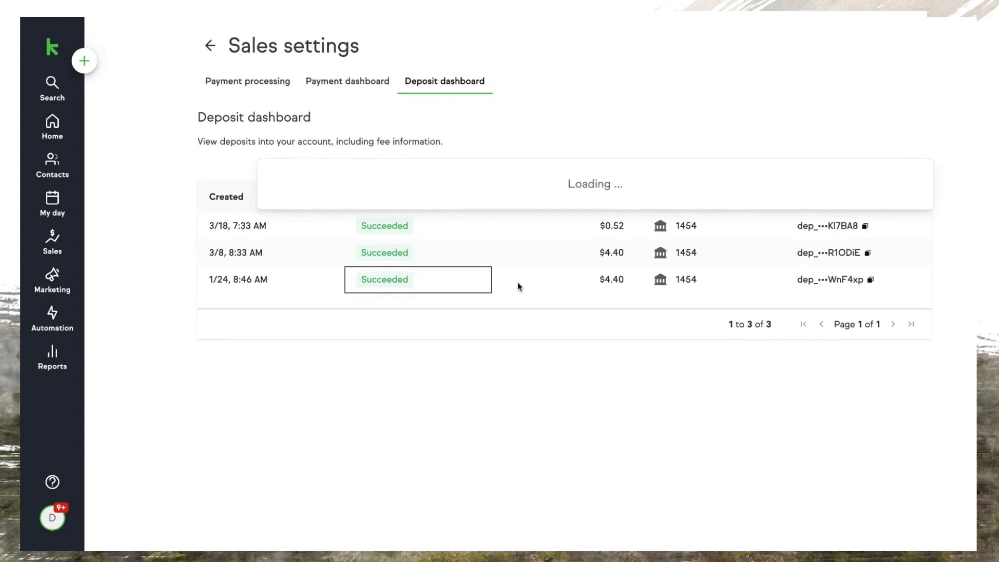
{"action": "scroll", "coordinate": [518, 285], "scroll_direction": "down", "scroll_amount": 1}
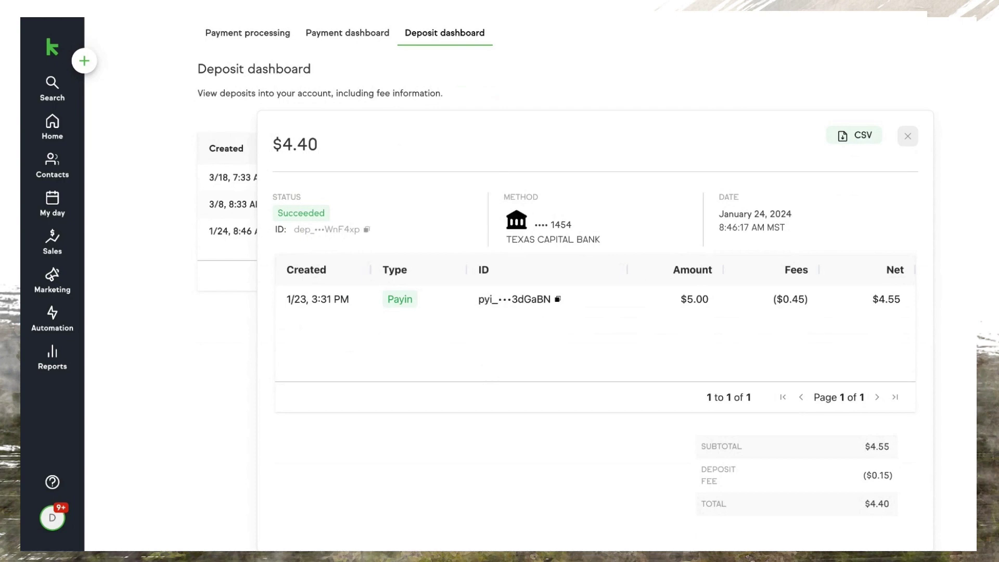
{"action": "left_click", "coordinate": [588, 299]}
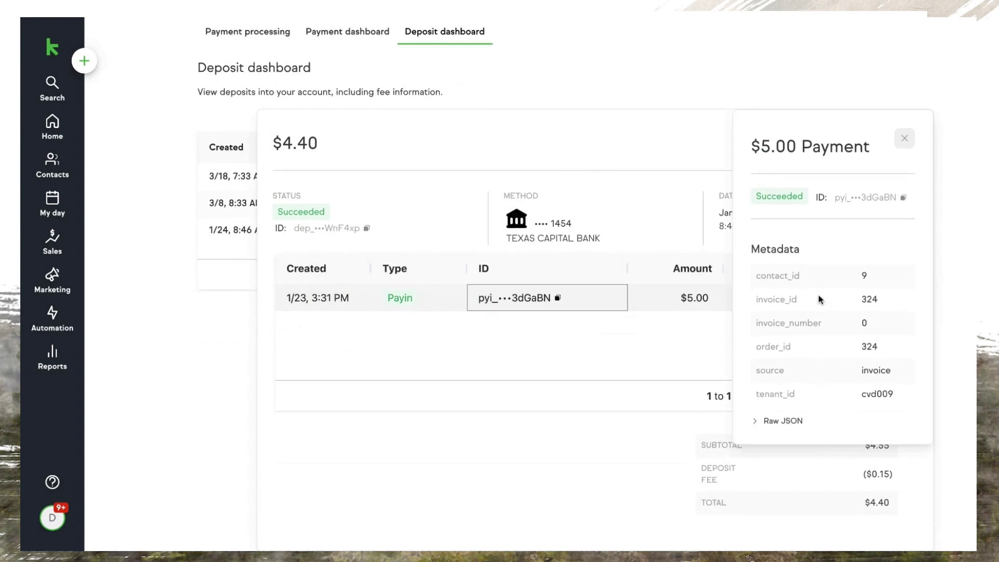
{"action": "left_click", "coordinate": [904, 138]}
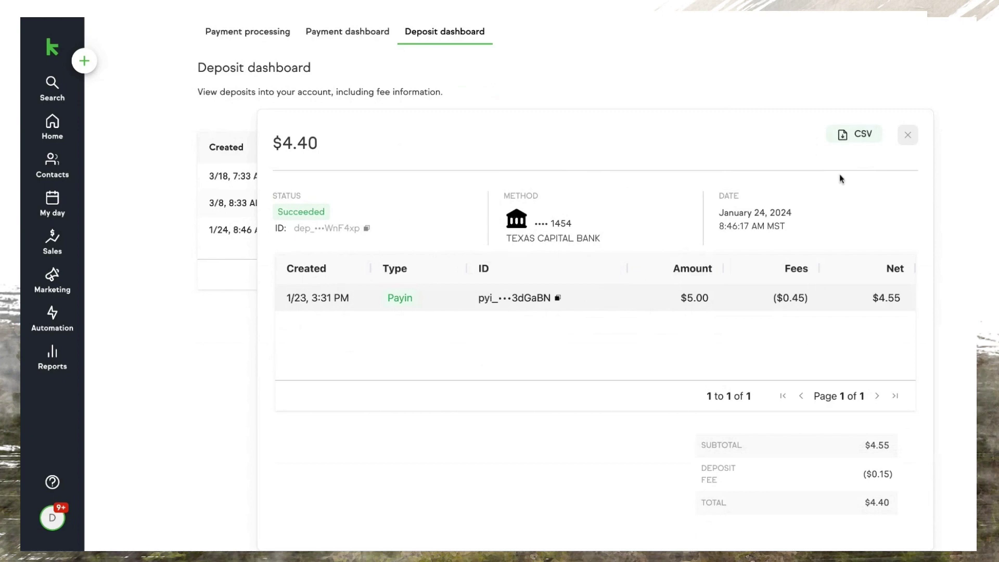
{"action": "left_click", "coordinate": [907, 137]}
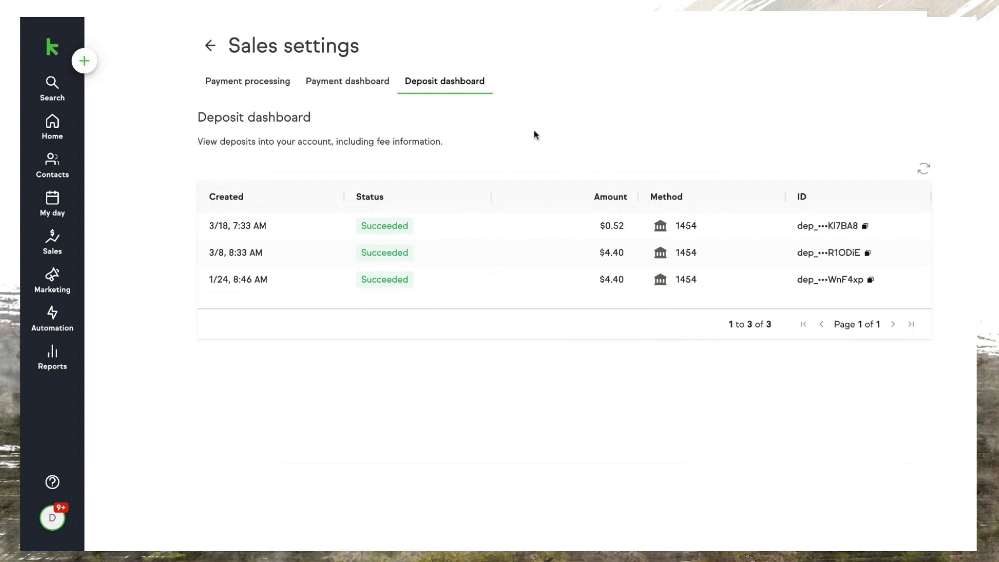
Sort the payment dashboard by Type in ascending order and check the Type filter options without applying a filter.
{"action": "left_click", "coordinate": [342, 84]}
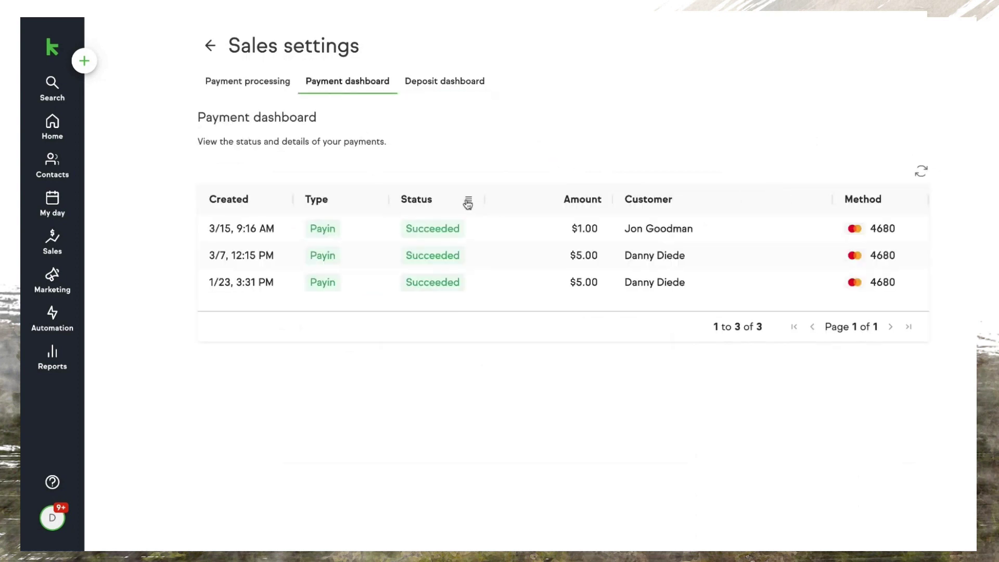
{"action": "left_click", "coordinate": [369, 203]}
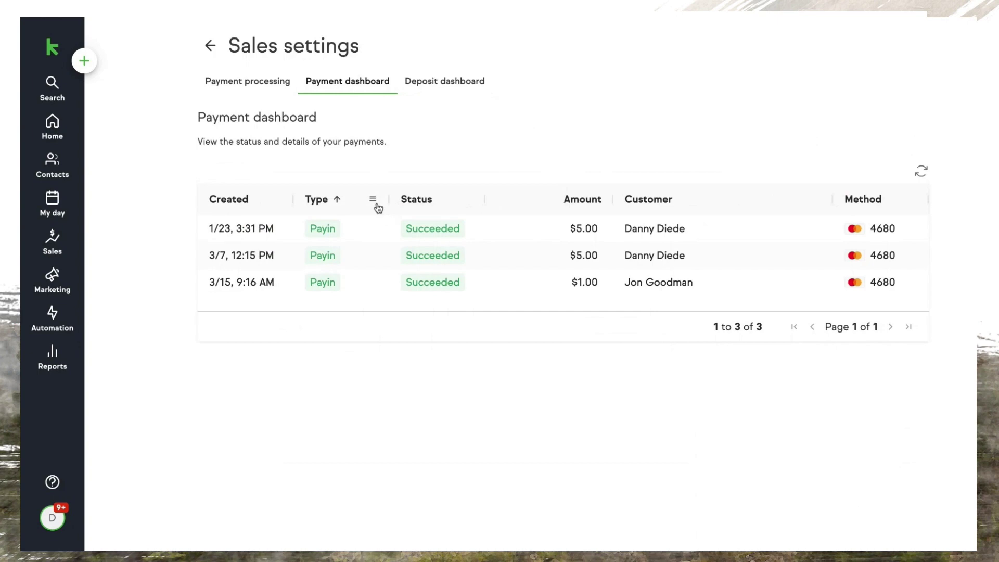
{"action": "left_click", "coordinate": [374, 203]}
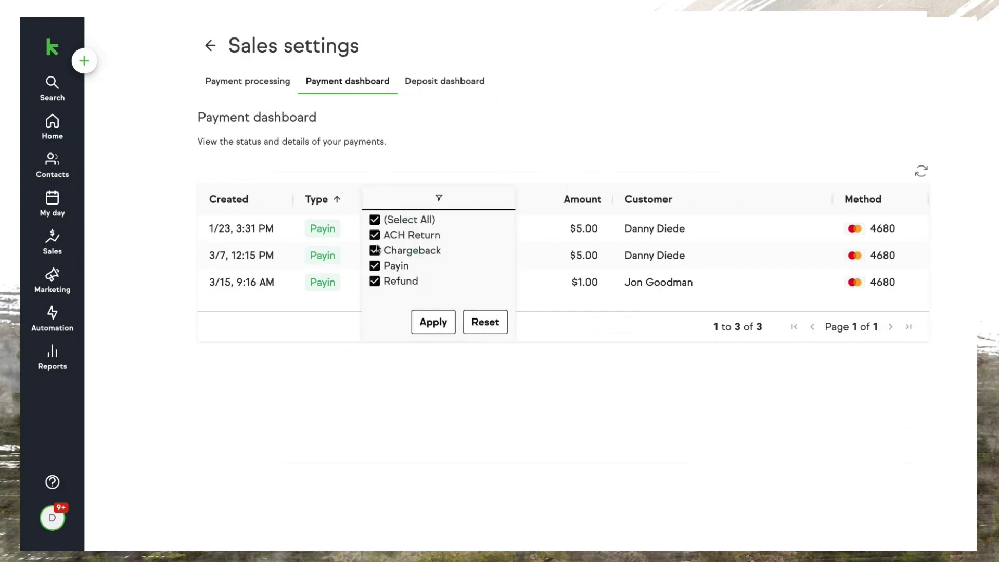
{"action": "left_click", "coordinate": [495, 158]}
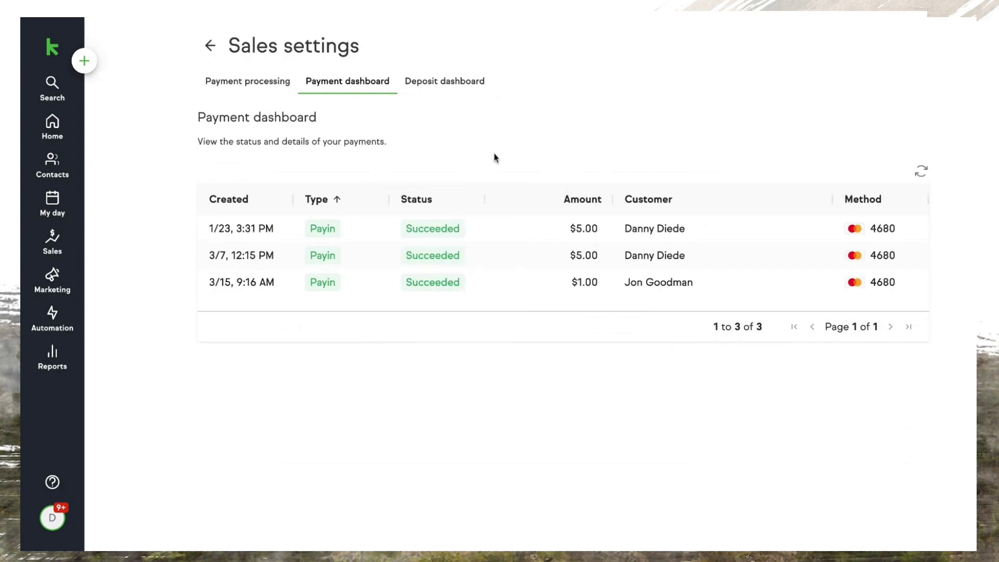